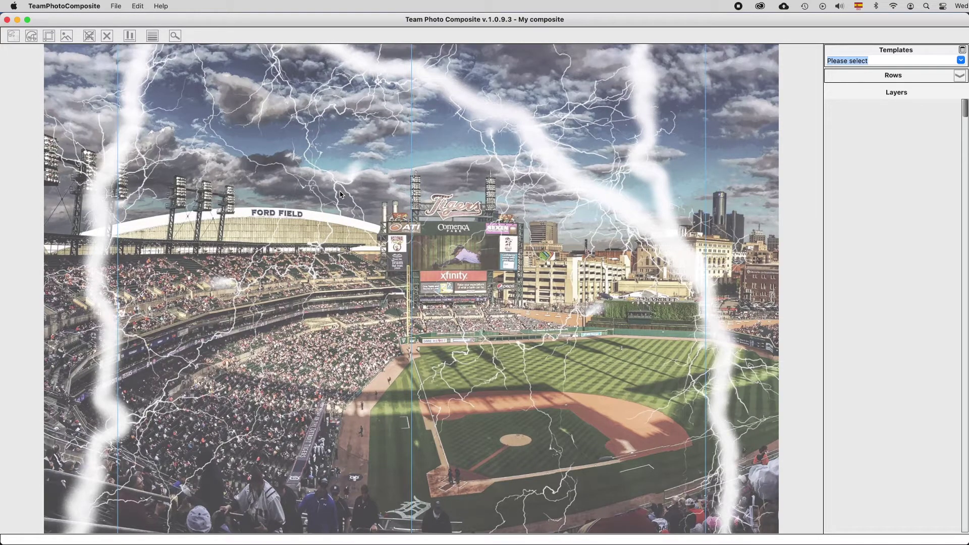
# Check the first student record's group (13-Alice) and image file name (001.TIF) in the CSV
pyautogui.press('super+Tab')
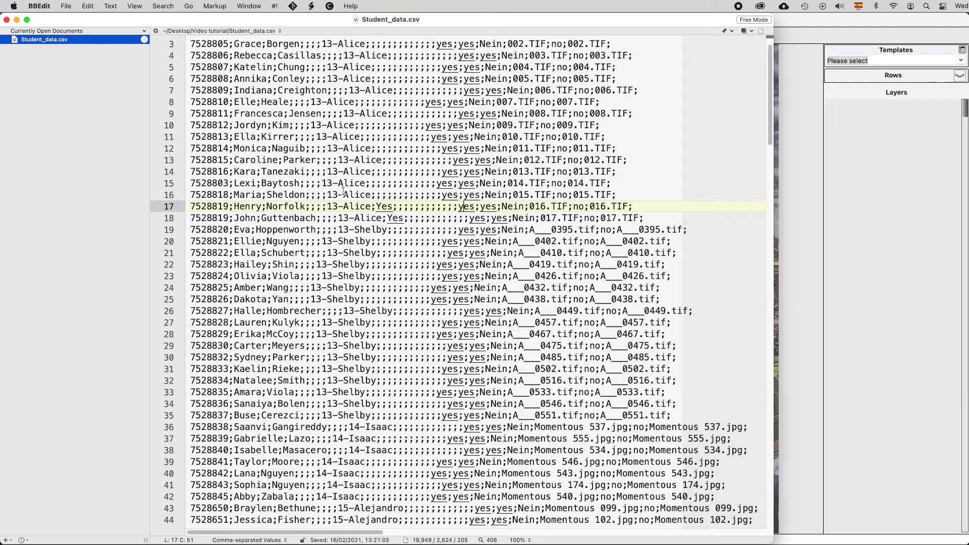
pyautogui.scroll(1, 392, 94)
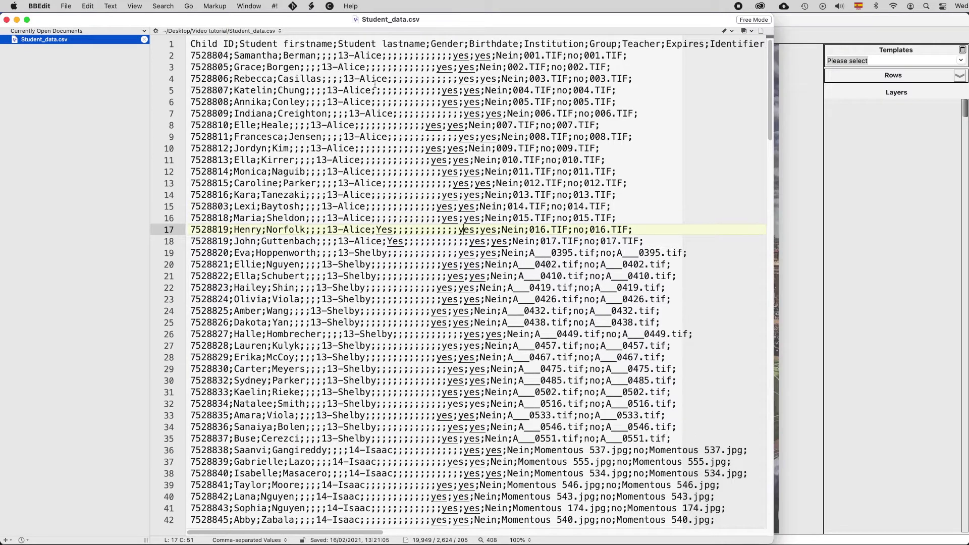
pyautogui.moveTo(339, 55); pyautogui.dragTo(380, 55)
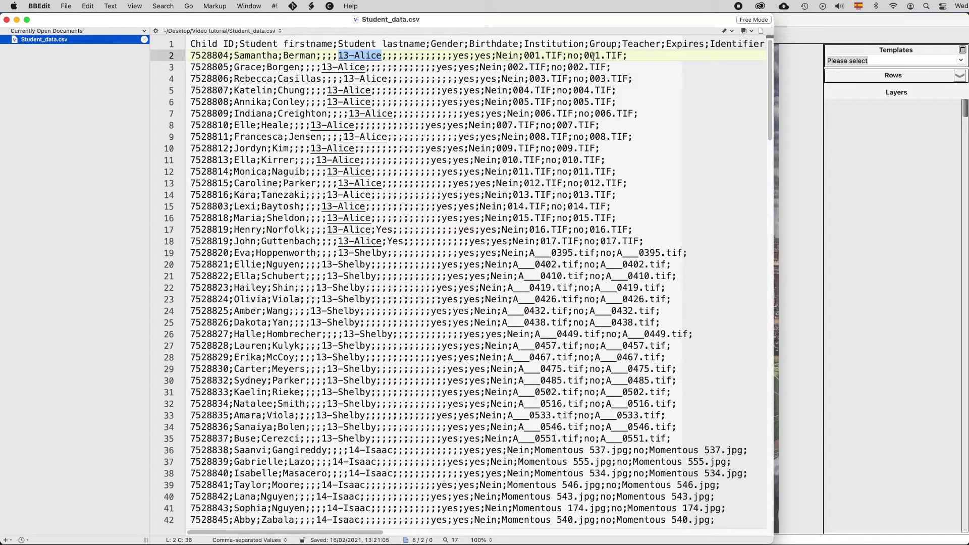
pyautogui.moveTo(585, 54); pyautogui.dragTo(623, 55)
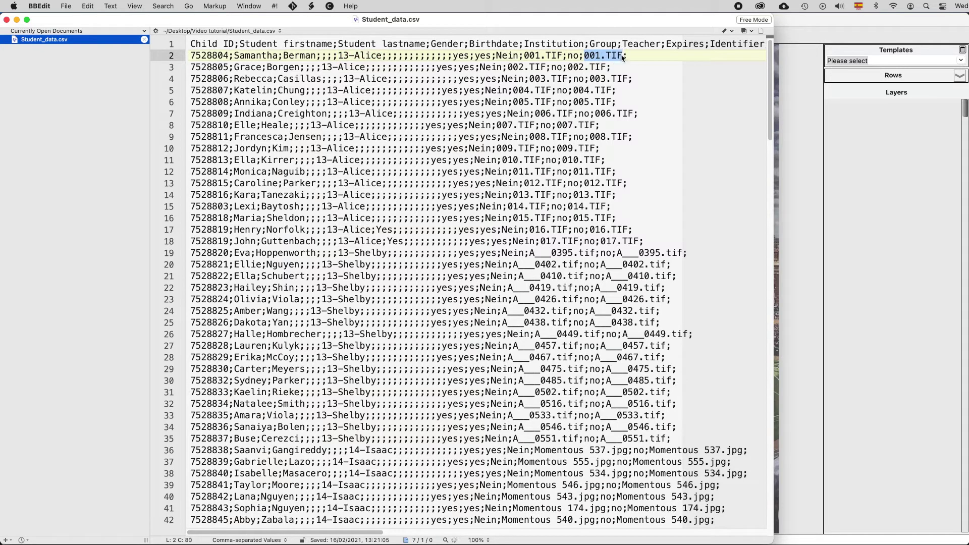
# Start adding players from Student_data.csv in the Video tutorial folder
pyautogui.press('super+Tab')
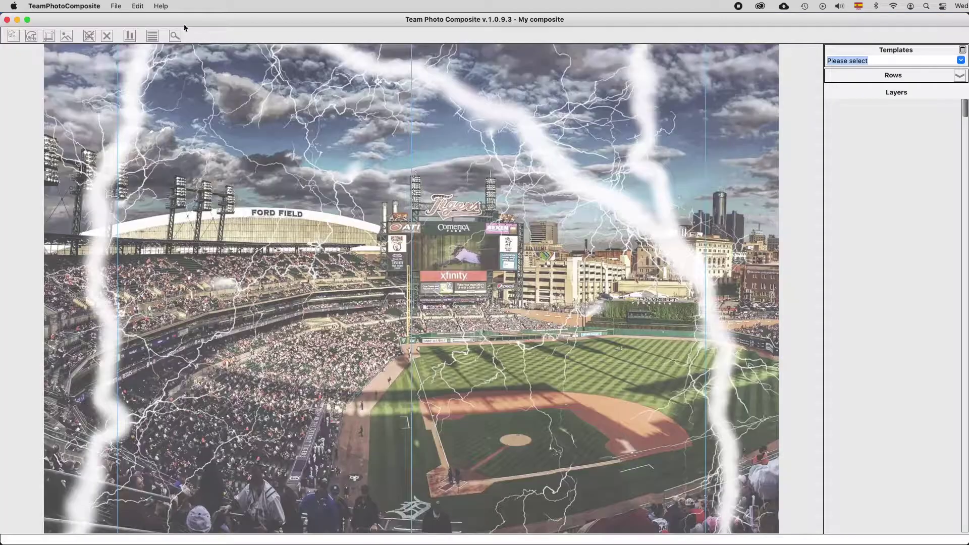
pyautogui.click(138, 6)
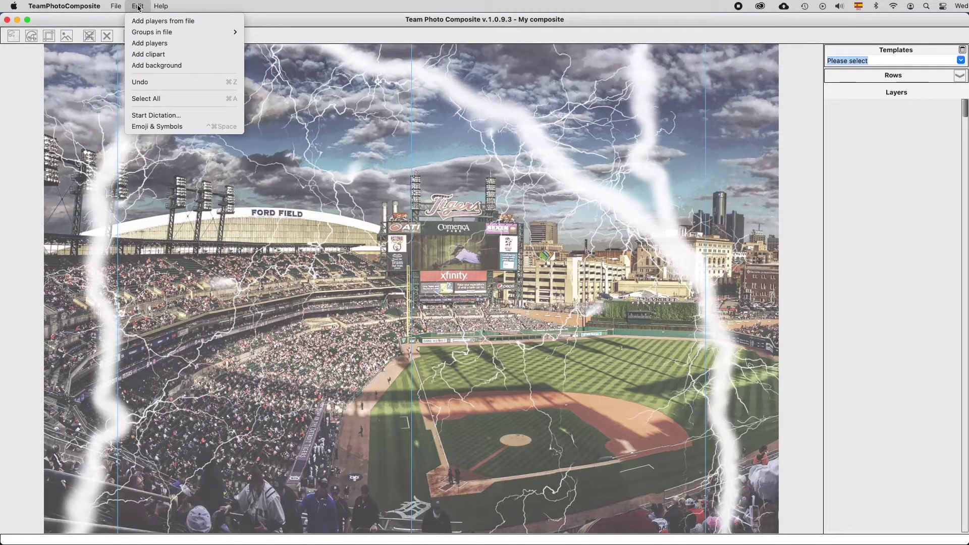
pyautogui.click(172, 21)
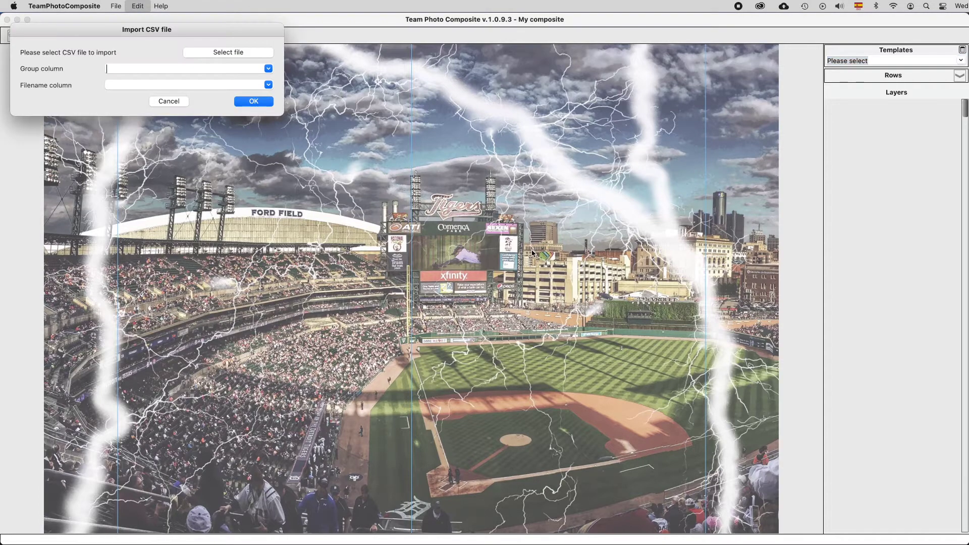
pyautogui.click(214, 51)
pyautogui.click(438, 256)
pyautogui.click(544, 190)
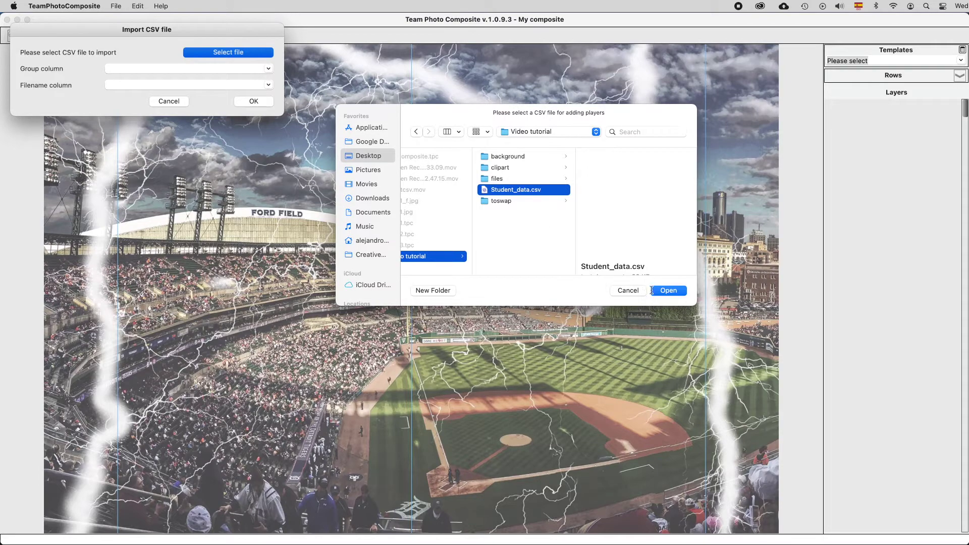
pyautogui.click(666, 291)
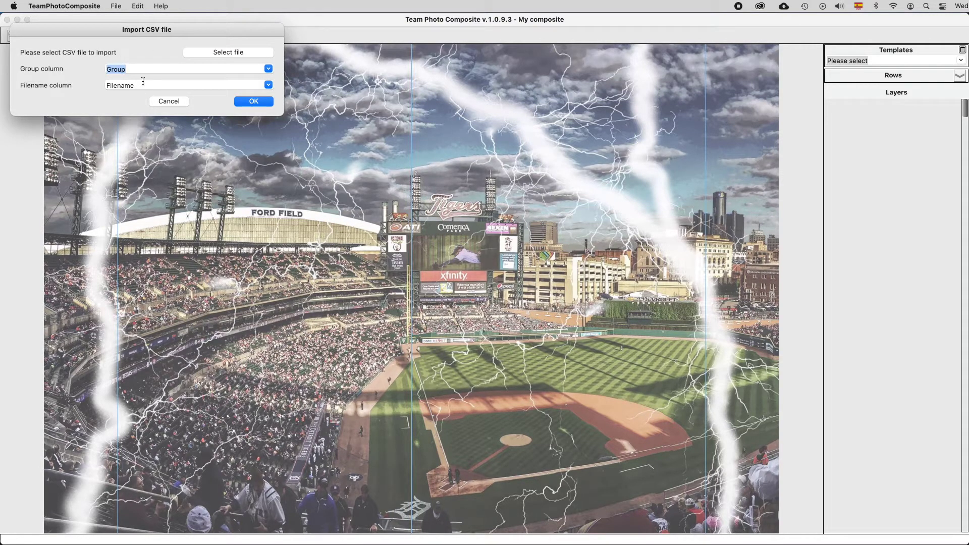
# Keep Group as the group column and Filename as the file-name column, then confirm the import
pyautogui.click(268, 68)
pyautogui.scroll(-5, 157, 118)
pyautogui.scroll(5, 157, 120)
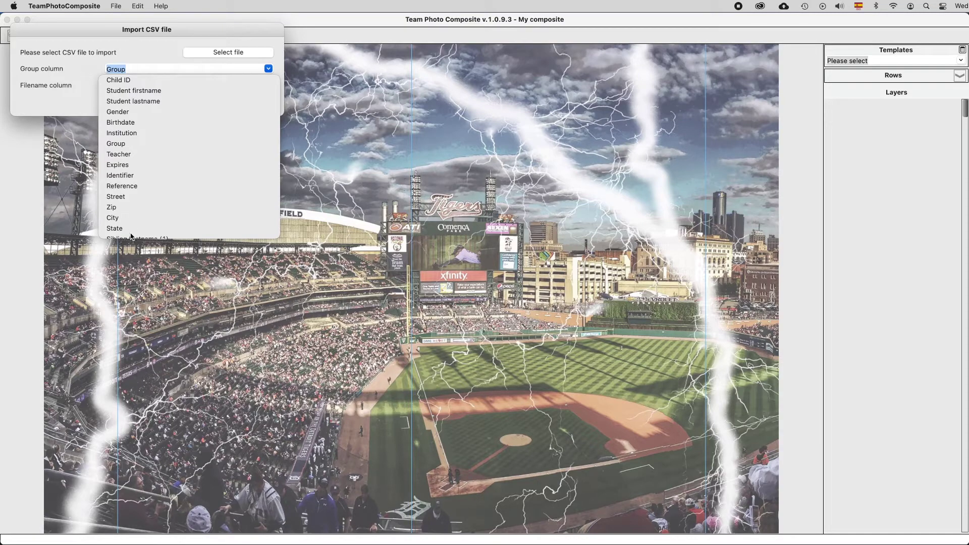
pyautogui.click(120, 144)
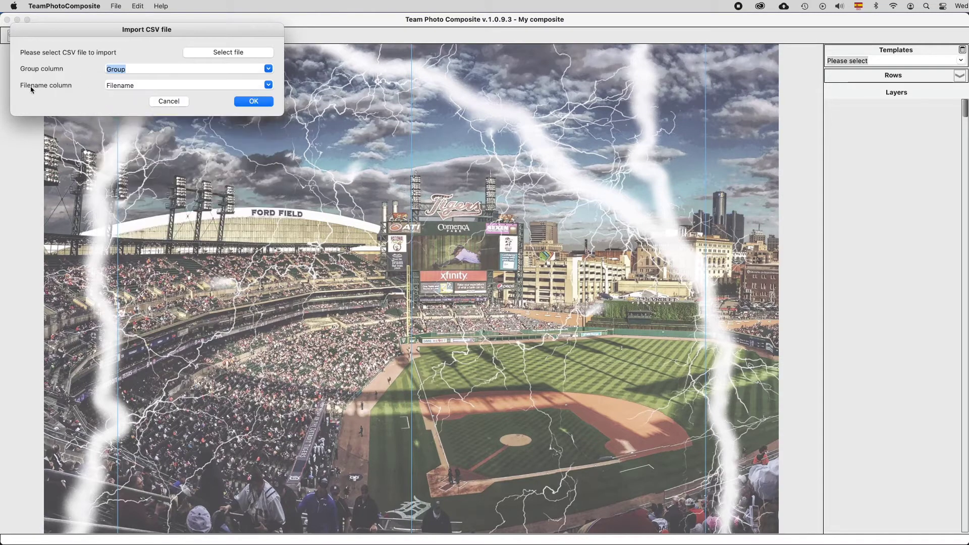
pyautogui.click(253, 102)
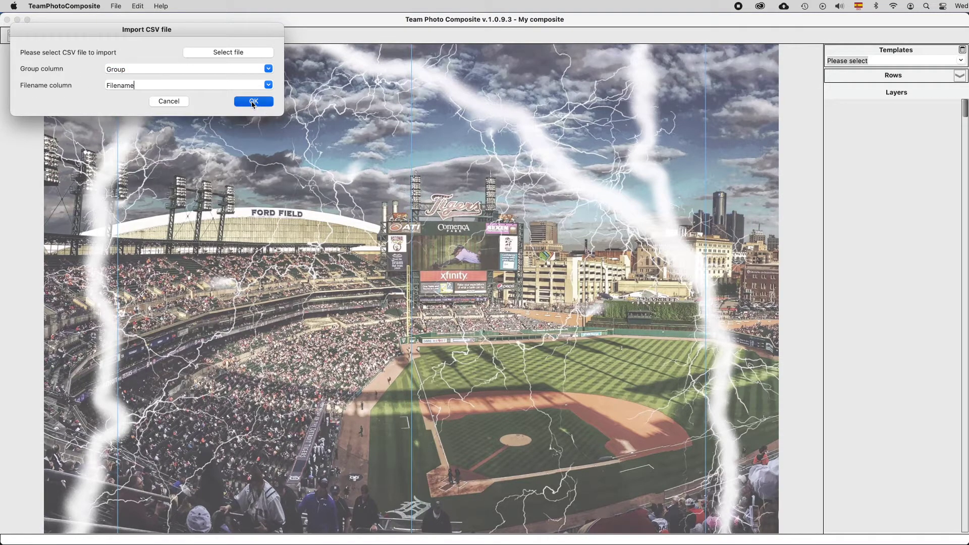
pyautogui.click(536, 225)
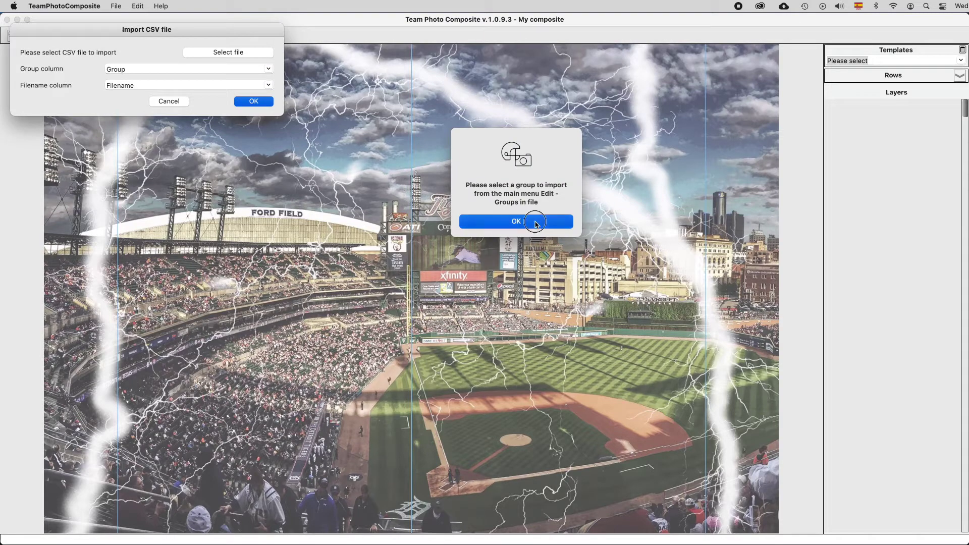
pyautogui.click(134, 7)
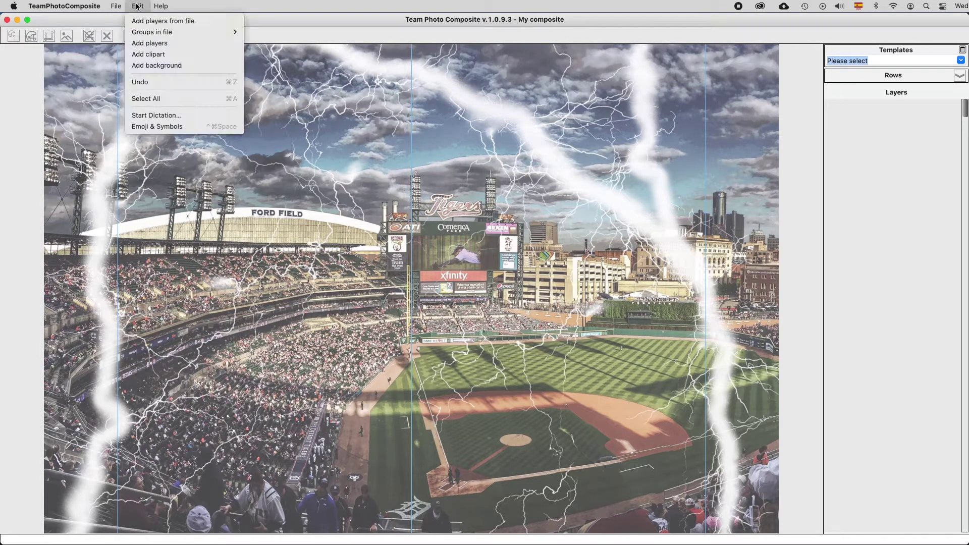
# Load the 13-Alice group into three rows, then remove every player and coach
pyautogui.moveTo(141, 34)
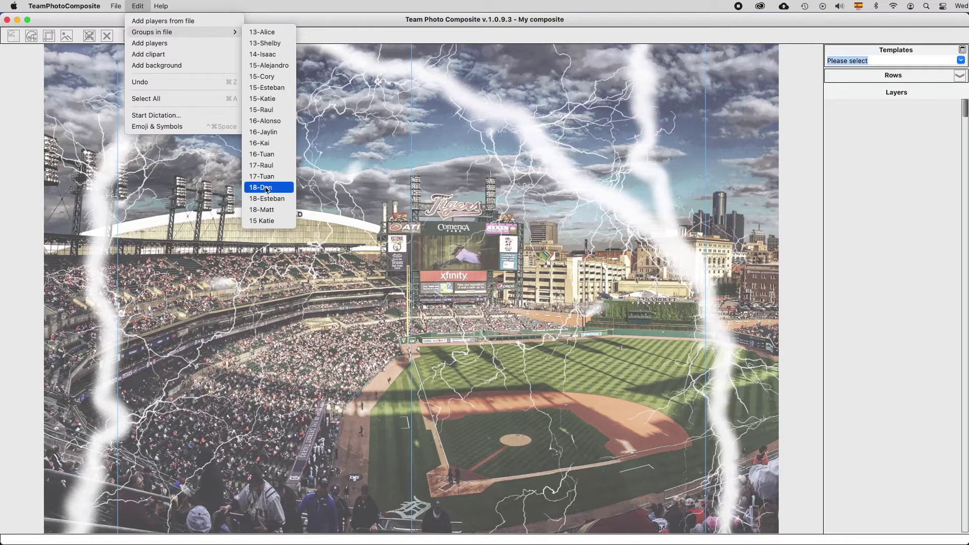
pyautogui.click(266, 33)
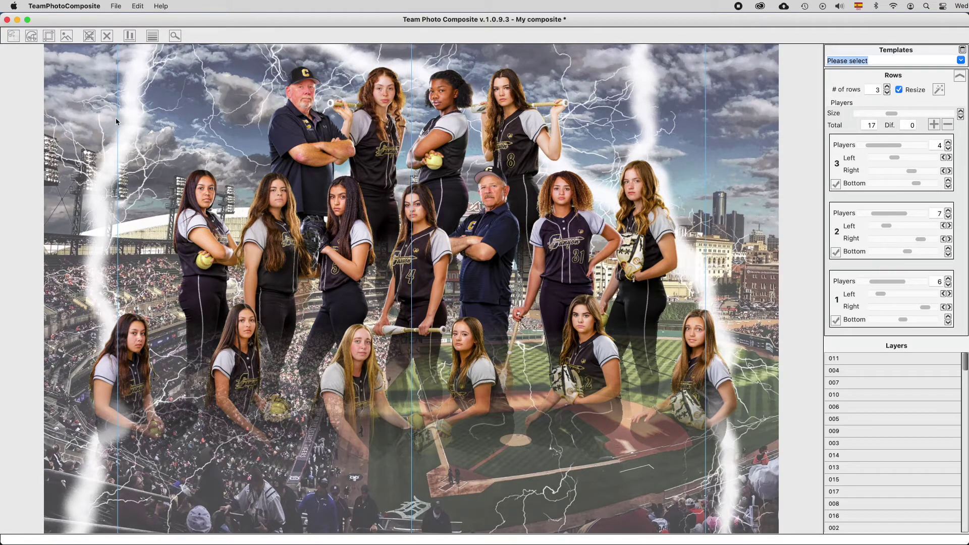
pyautogui.click(89, 36)
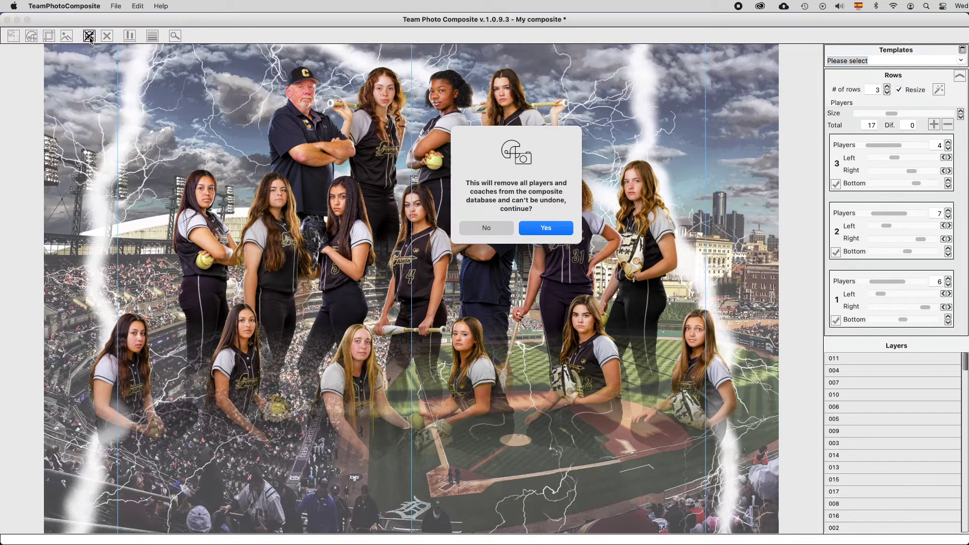
pyautogui.click(547, 229)
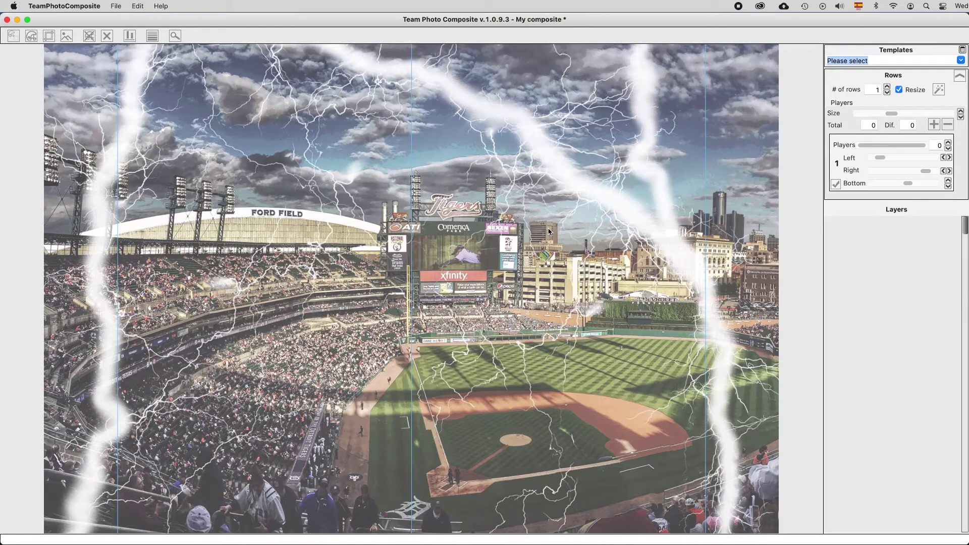
pyautogui.press('super+Tab')
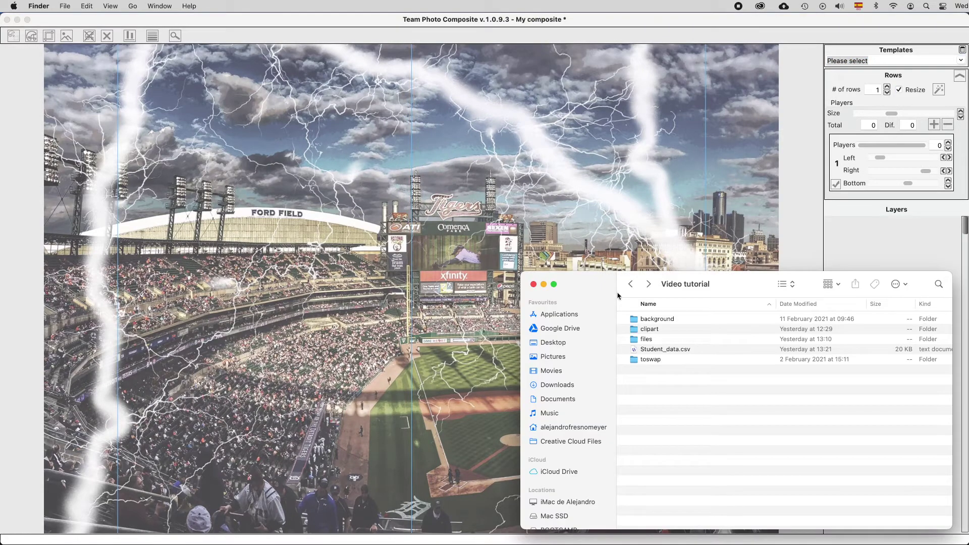
# Drag cutouts 001.TIF through 017.TIF from the files folder onto the composite canvas
pyautogui.doubleClick(648, 339)
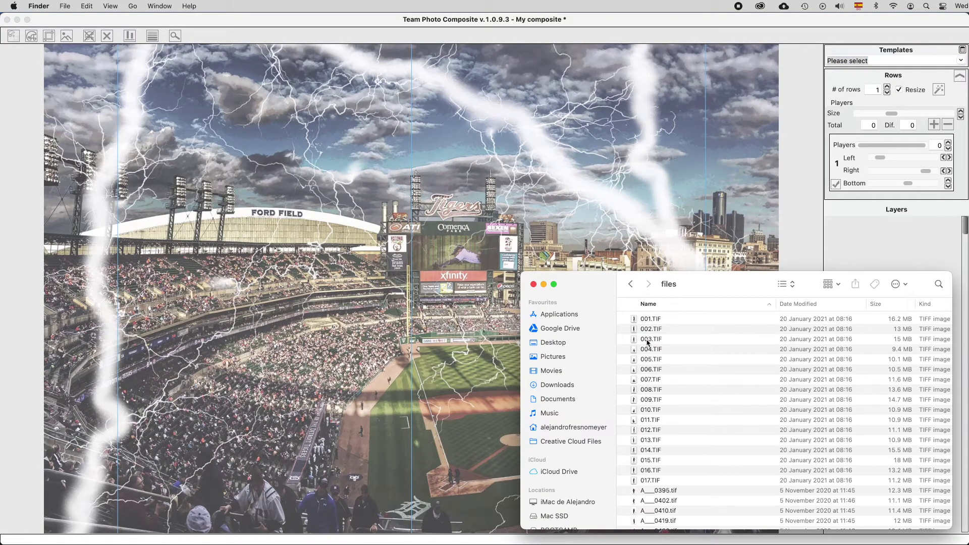
pyautogui.moveTo(672, 324); pyautogui.dragTo(671, 486)
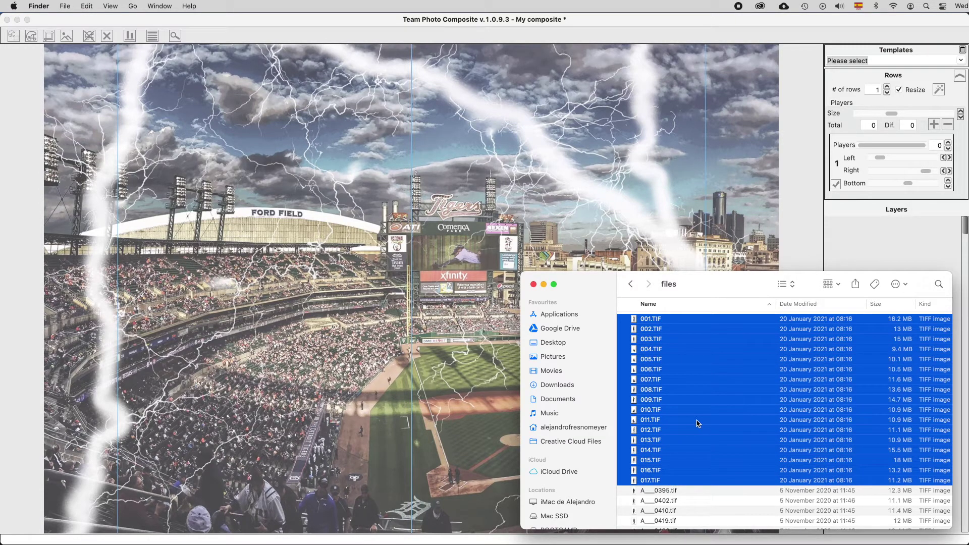
pyautogui.moveTo(697, 423); pyautogui.dragTo(445, 183)
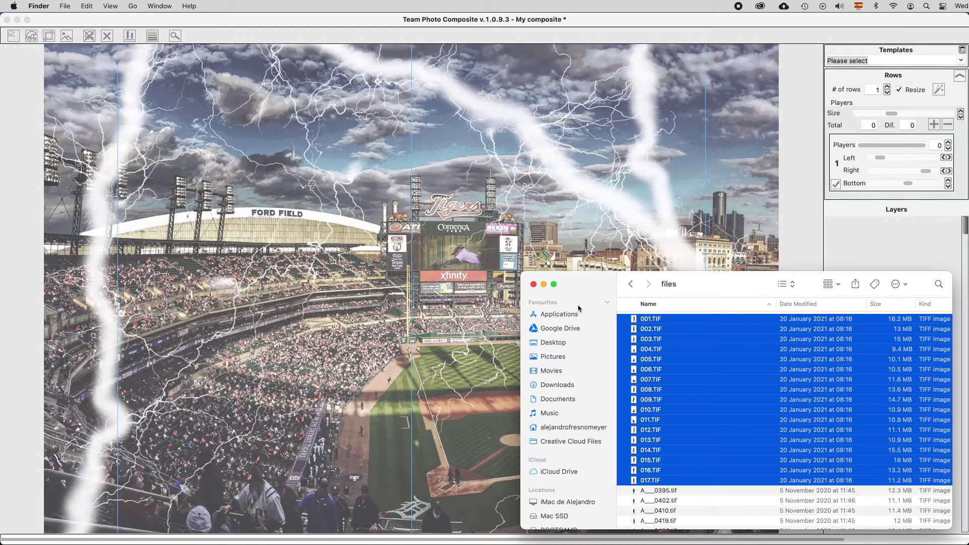
pyautogui.click(103, 48)
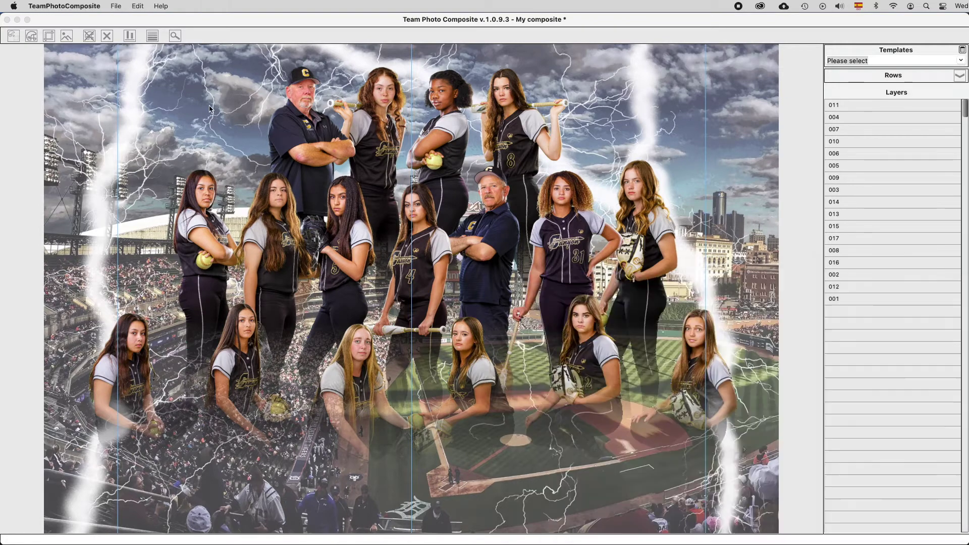
# Clear all players, then re-add 001.TIF–017.TIF from the files folder as rows of 4, 7 and 6
pyautogui.click(89, 35)
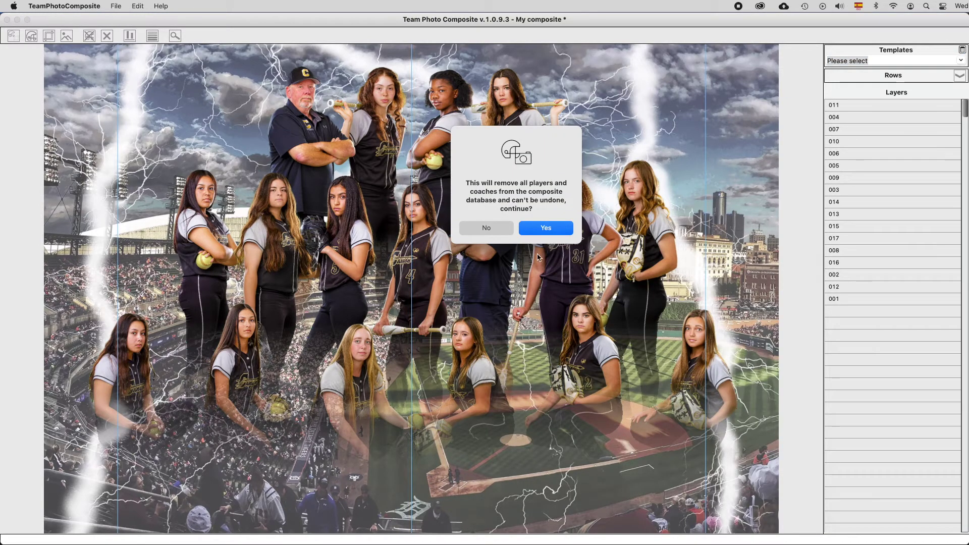
pyautogui.click(548, 229)
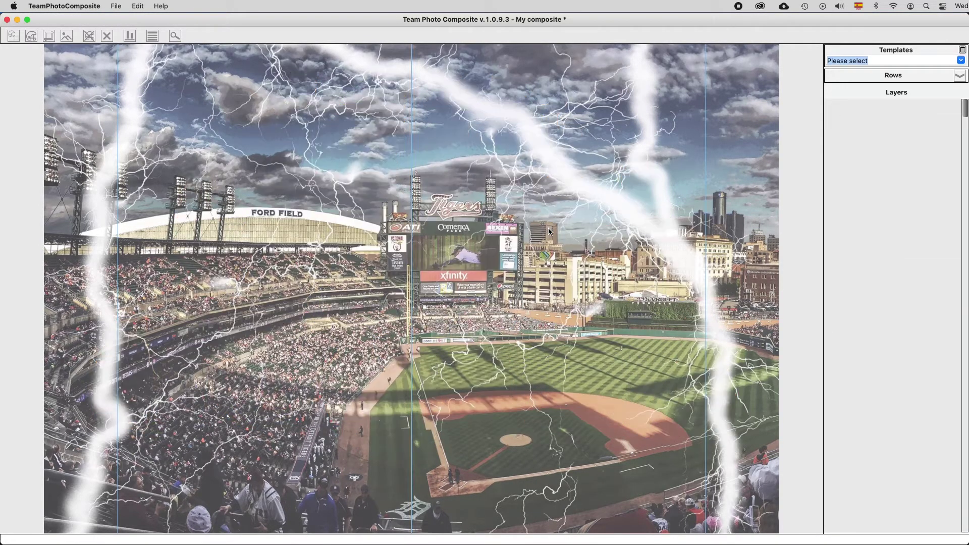
pyautogui.click(139, 7)
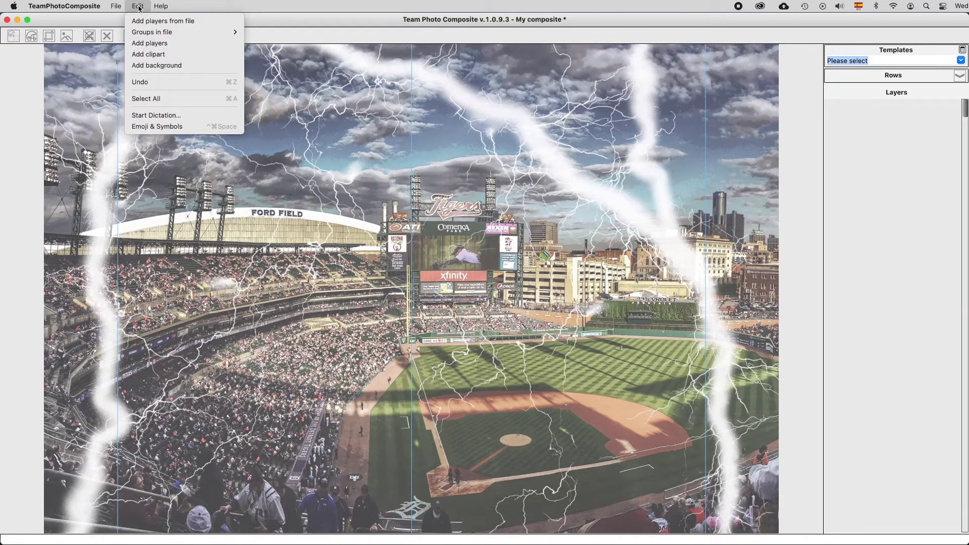
pyautogui.click(153, 47)
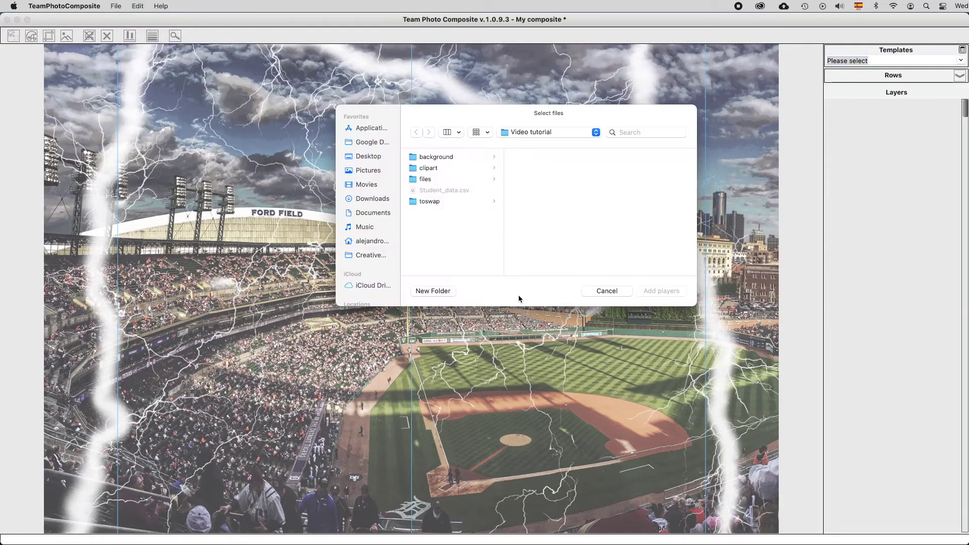
pyautogui.click(423, 180)
pyautogui.click(529, 161)
pyautogui.scroll(-5, 553, 234)
pyautogui.scroll(-3, 554, 234)
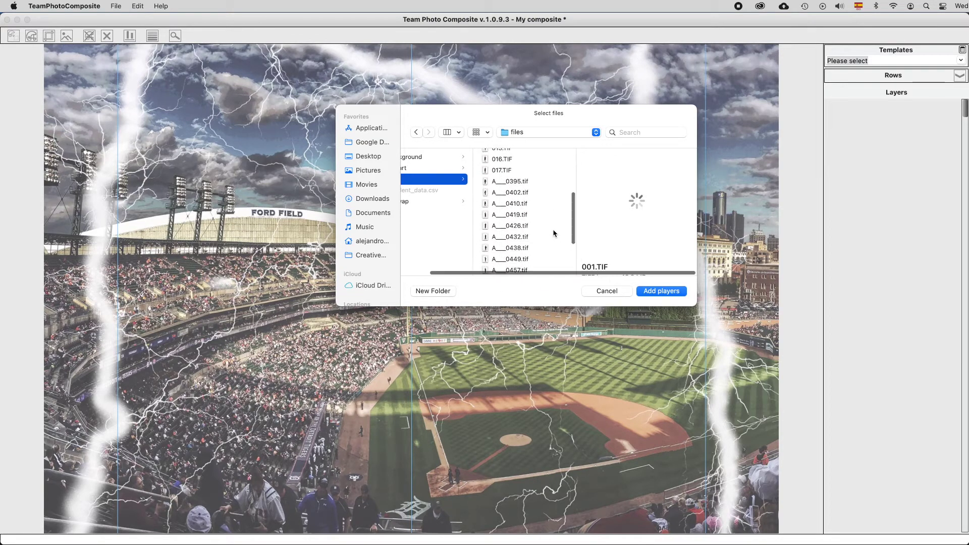
pyautogui.keyDown('shift'); pyautogui.click(509, 172); pyautogui.keyUp('shift')
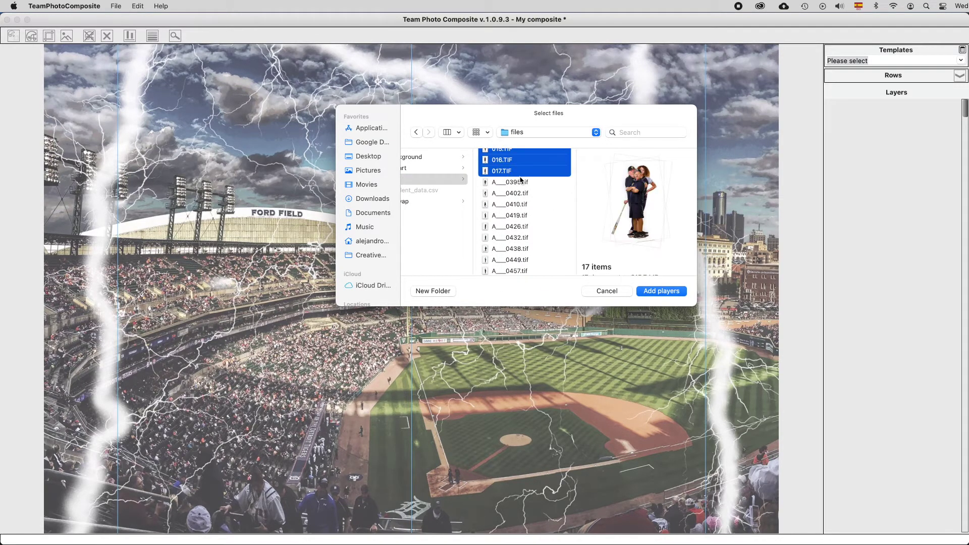
pyautogui.click(668, 291)
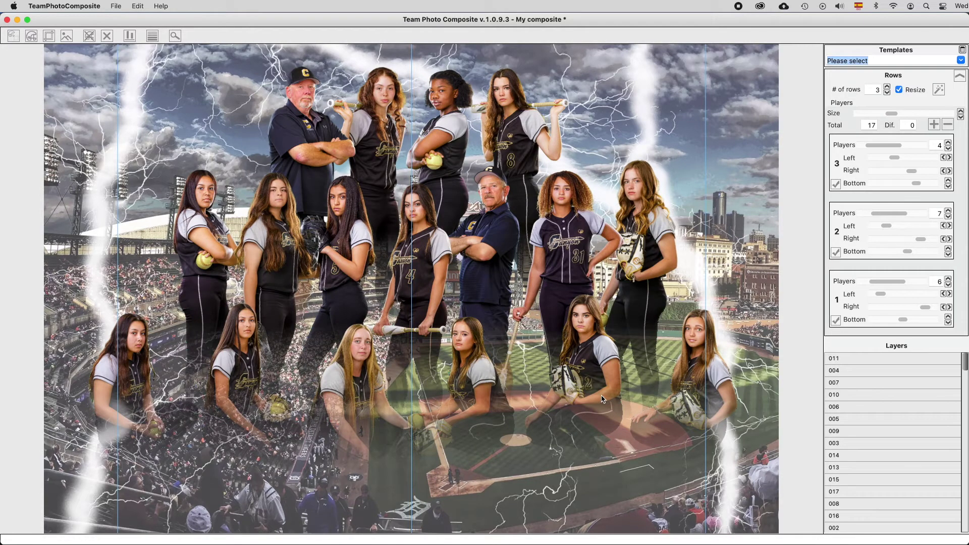
pyautogui.press('super+Tab')
# Drag the hockey player A___0395.tif from Finder onto the composite
pyautogui.moveTo(668, 491); pyautogui.dragTo(447, 237)
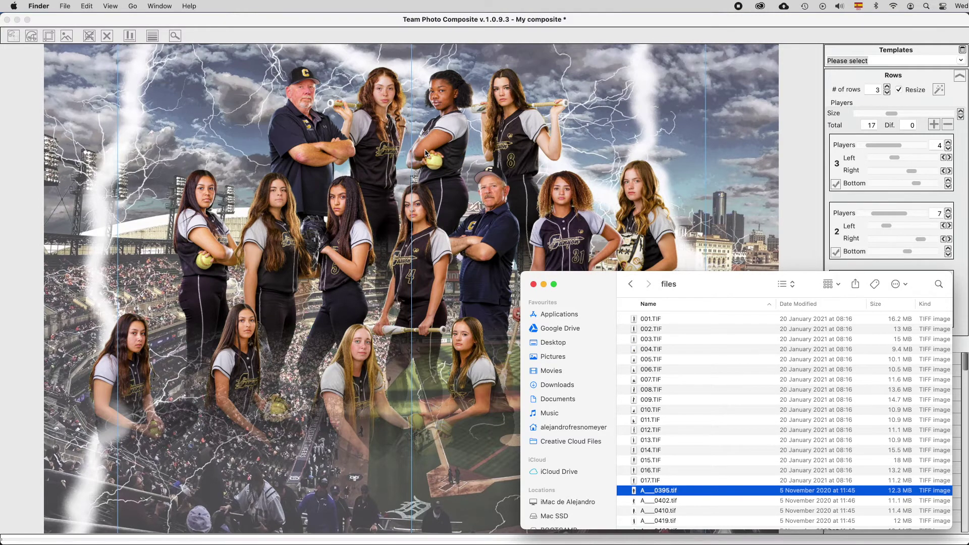
pyautogui.click(658, 78)
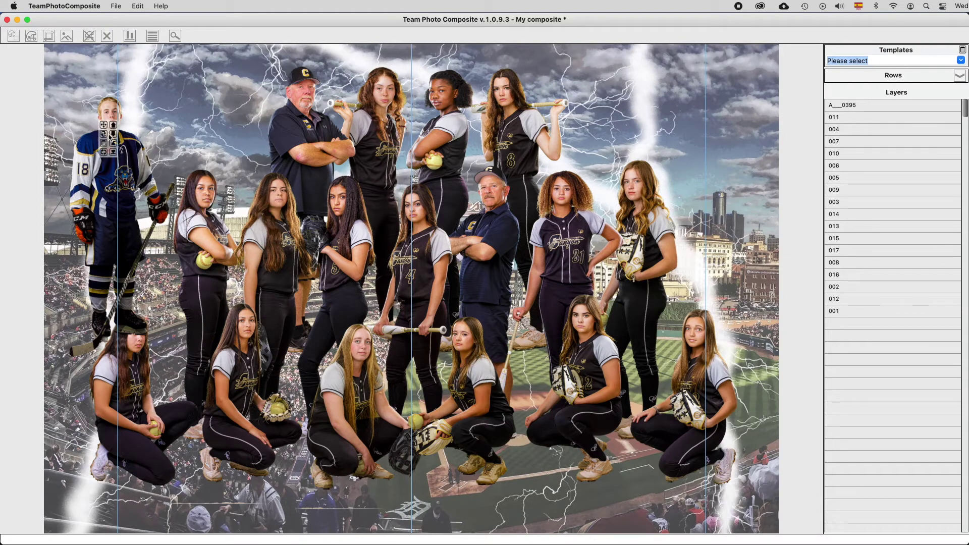
# Place the hockey player in the middle row and widen that row's left and right spacing
pyautogui.moveTo(130, 140); pyautogui.dragTo(514, 211)
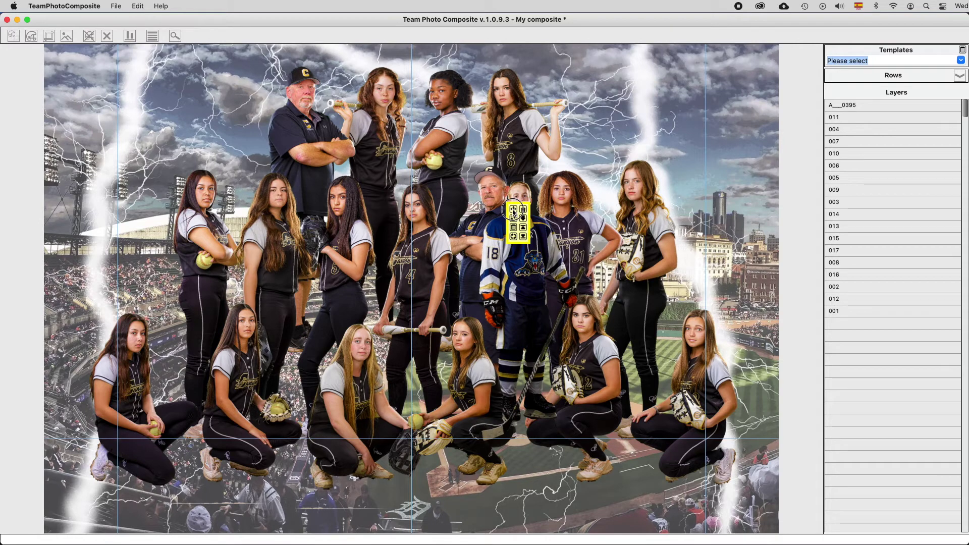
pyautogui.moveTo(514, 211); pyautogui.dragTo(513, 212)
pyautogui.click(960, 76)
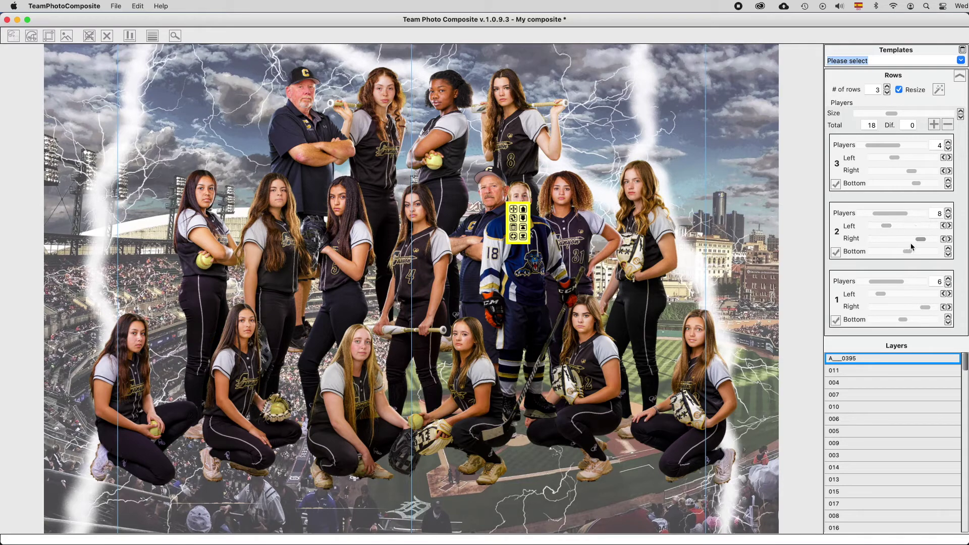
pyautogui.click(945, 240)
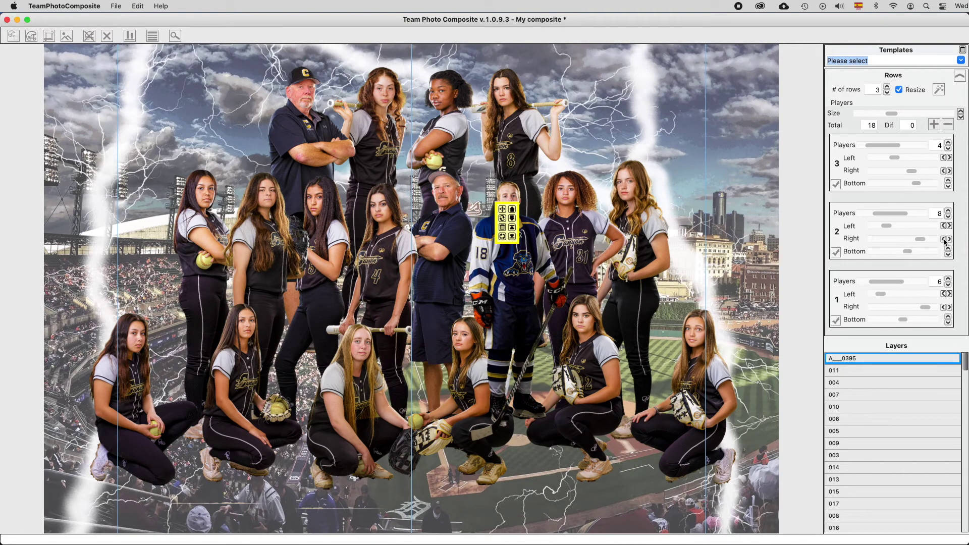
pyautogui.click(951, 226)
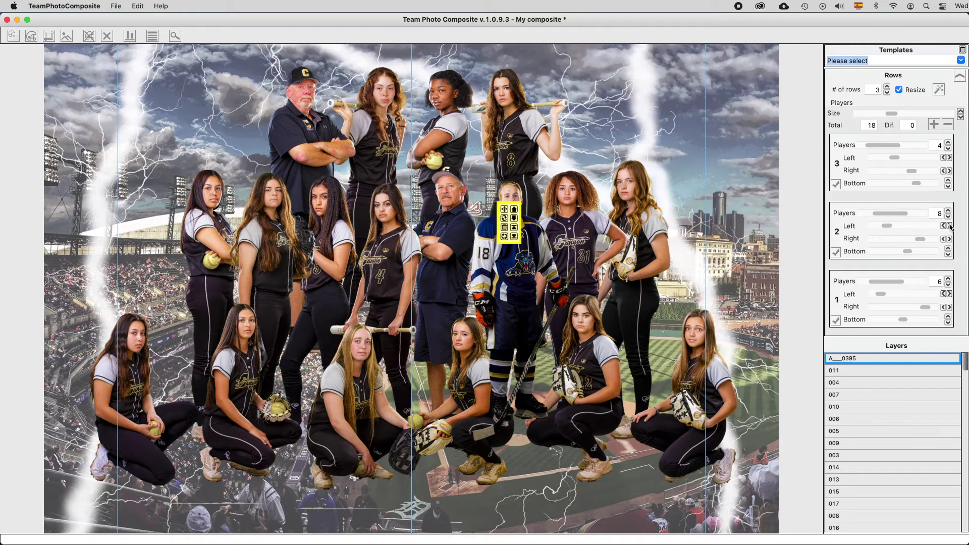
pyautogui.click(943, 226)
pyautogui.click(943, 226)
pyautogui.click(943, 226)
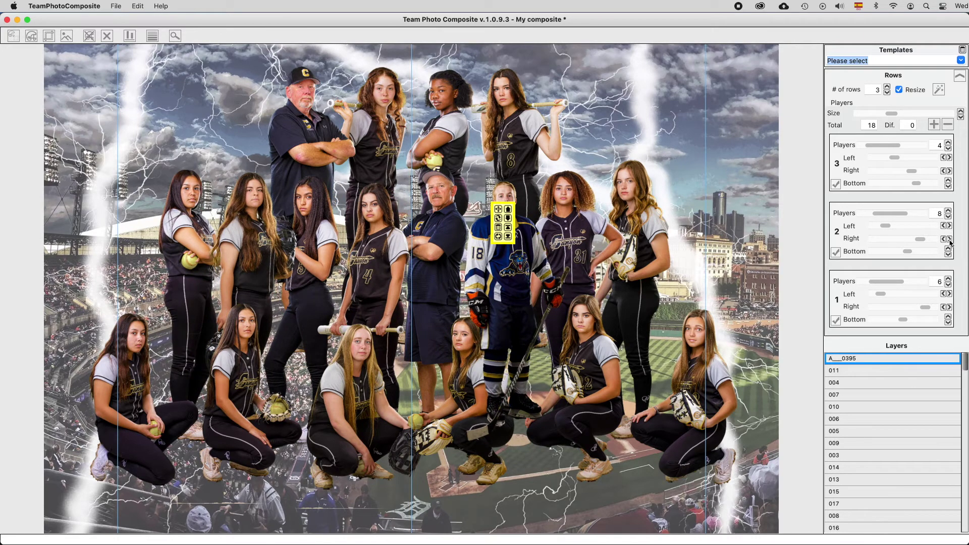
pyautogui.click(949, 240)
pyautogui.click(950, 240)
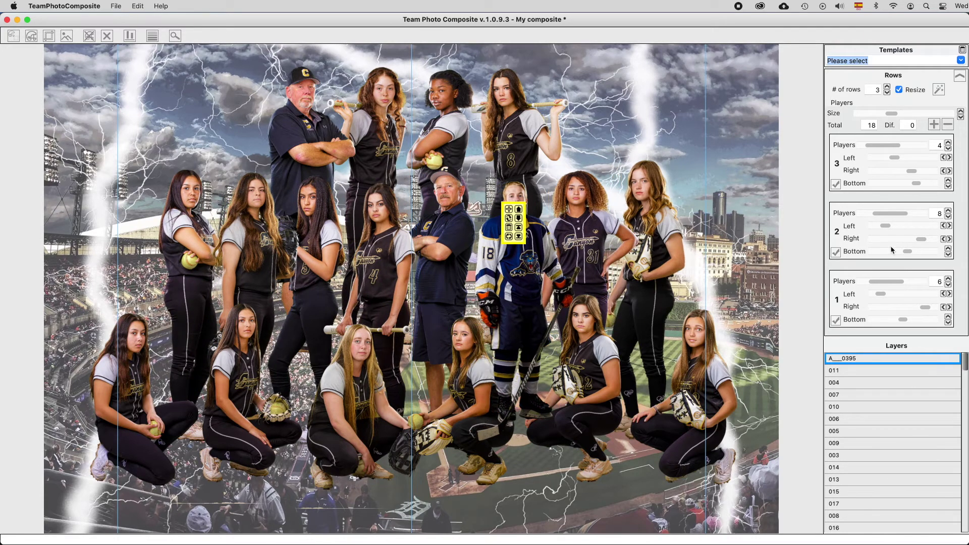
pyautogui.click(606, 79)
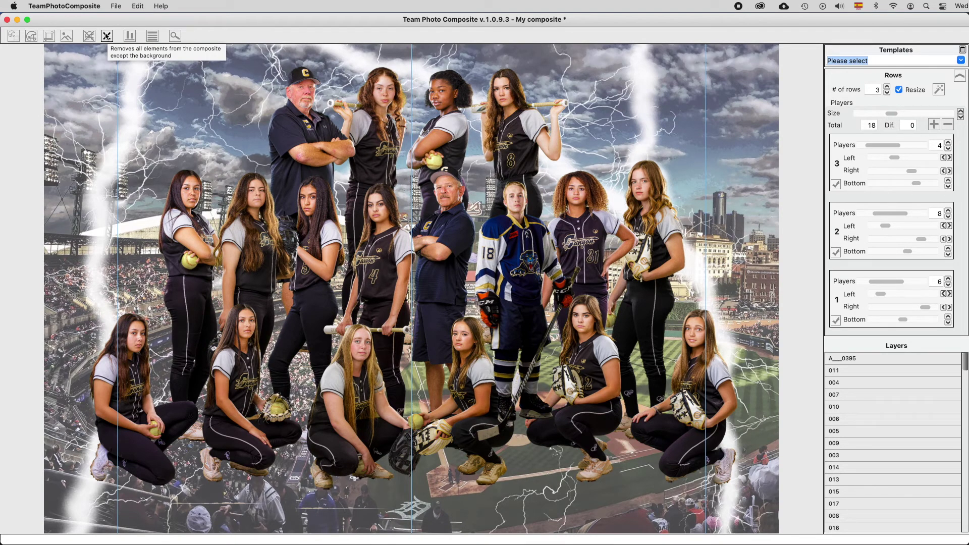
# Delete the hockey player from the composite
pyautogui.moveTo(517, 228)
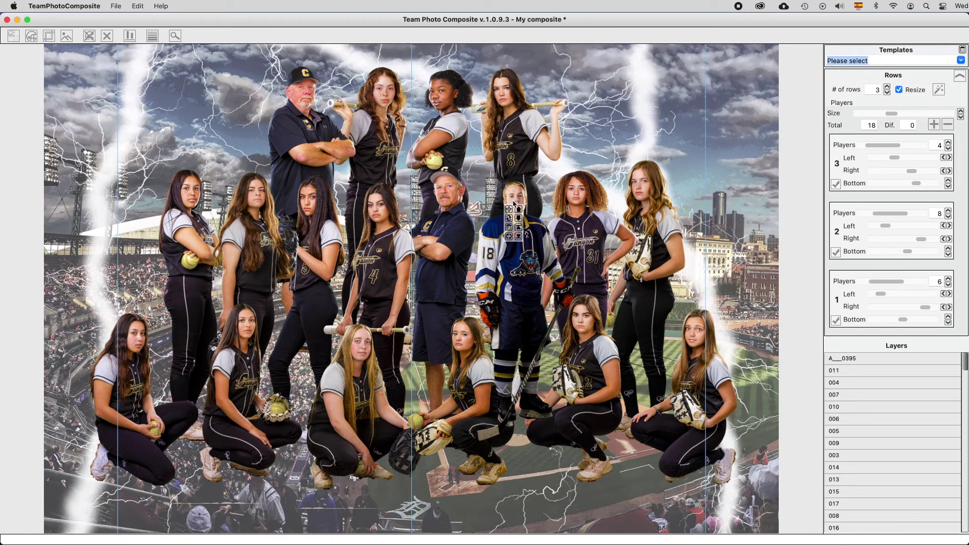
pyautogui.click(509, 228)
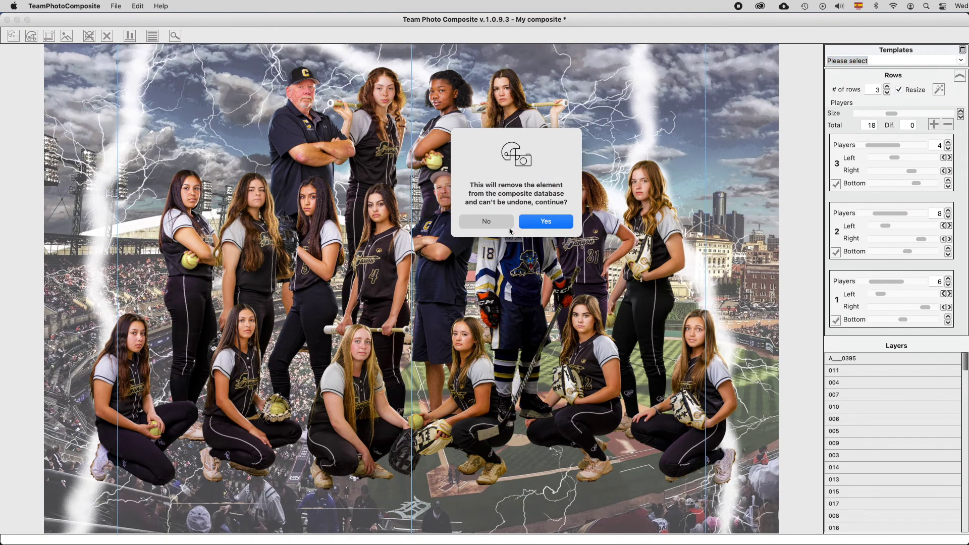
pyautogui.click(539, 223)
# Re-space the middle row of seven using its right and left spacing arrows
pyautogui.moveTo(456, 209)
pyautogui.click(943, 240)
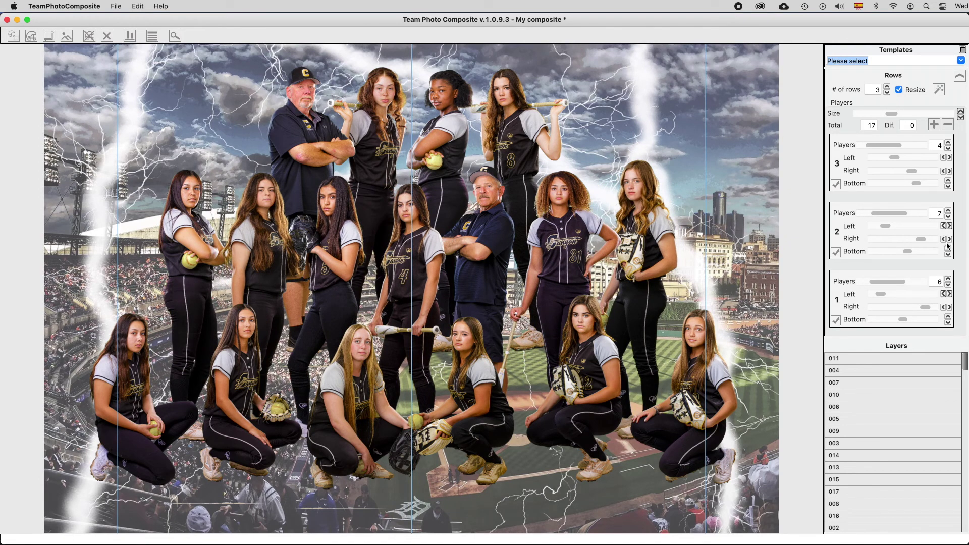
pyautogui.click(950, 226)
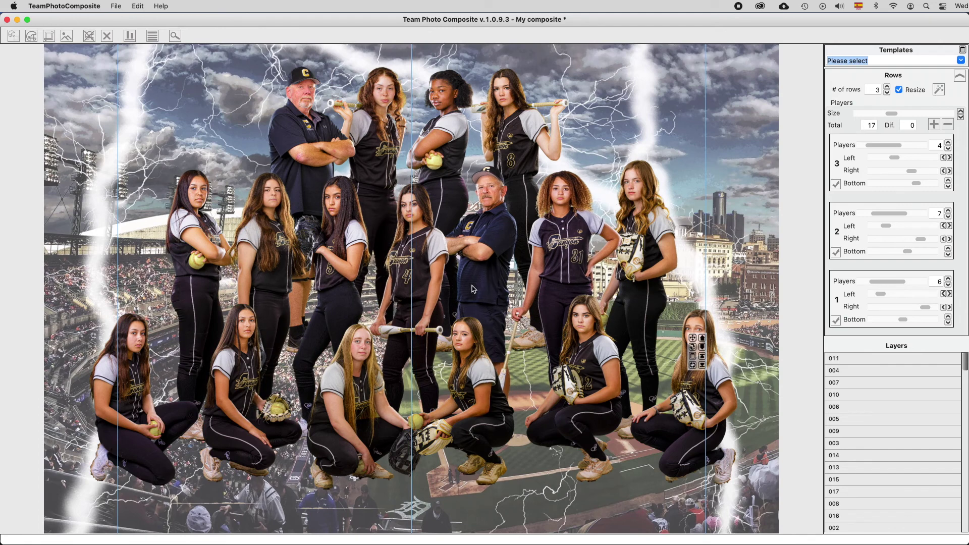